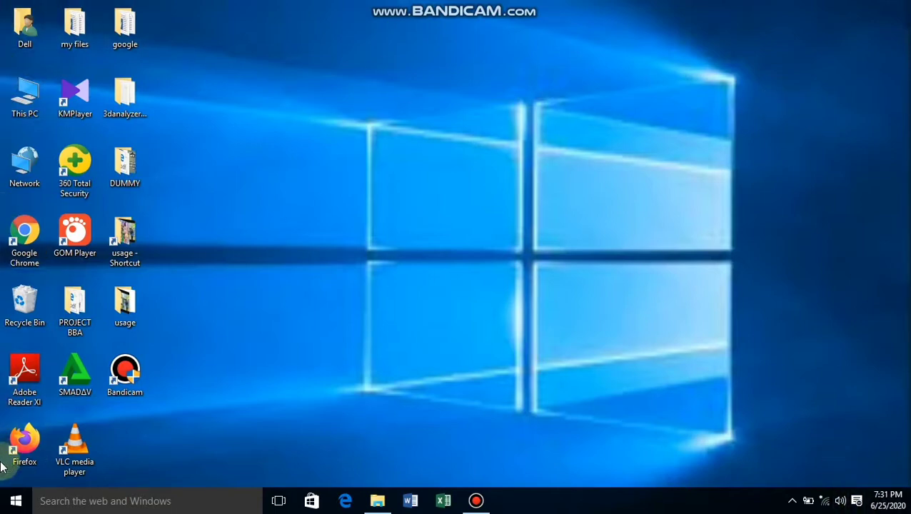
# Launch Word 2013 from the Start menu and create a blank document
pyautogui.click(13, 503)
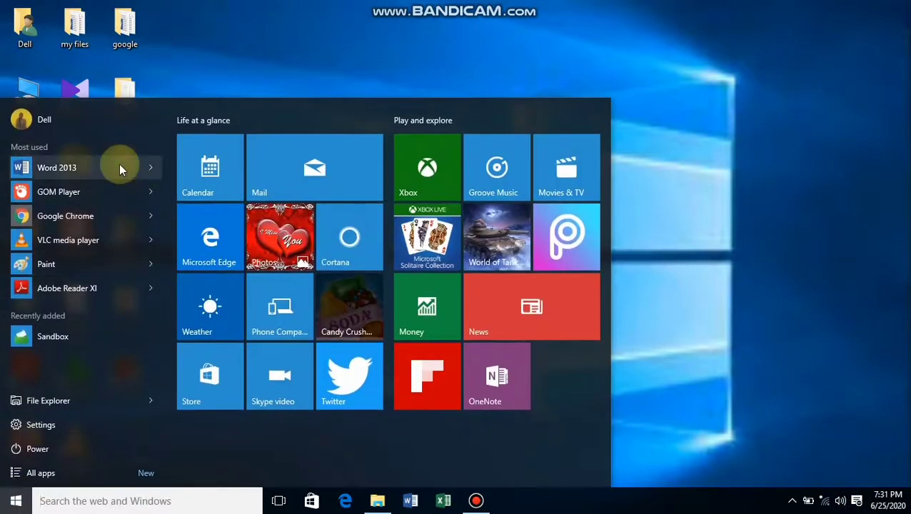
pyautogui.click(119, 169)
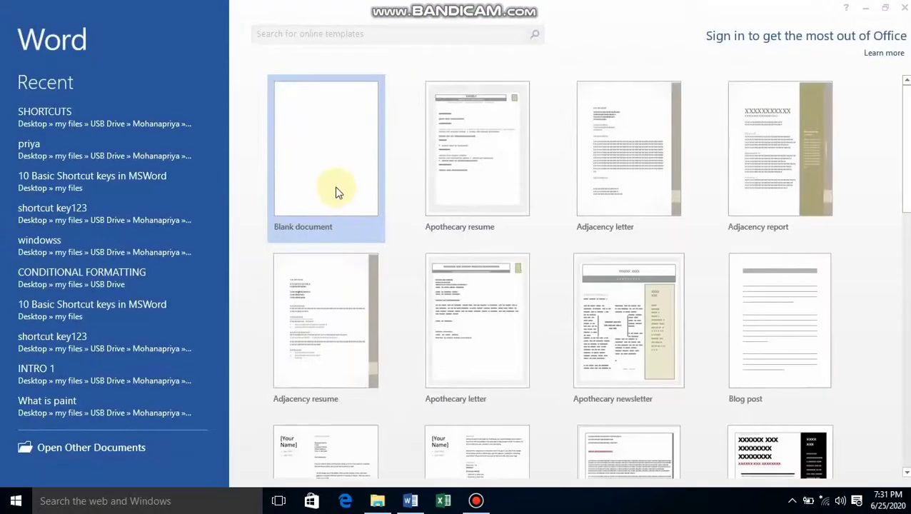
pyautogui.click(334, 192)
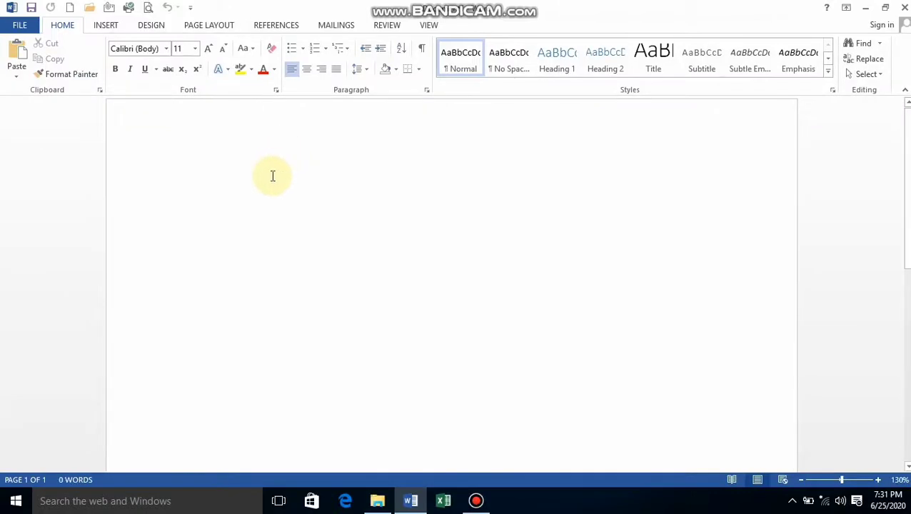
# Type an indented 'I Love my Parents' line and paste copies until 21 lines (84 words) fill the page
pyautogui.press('Tab')
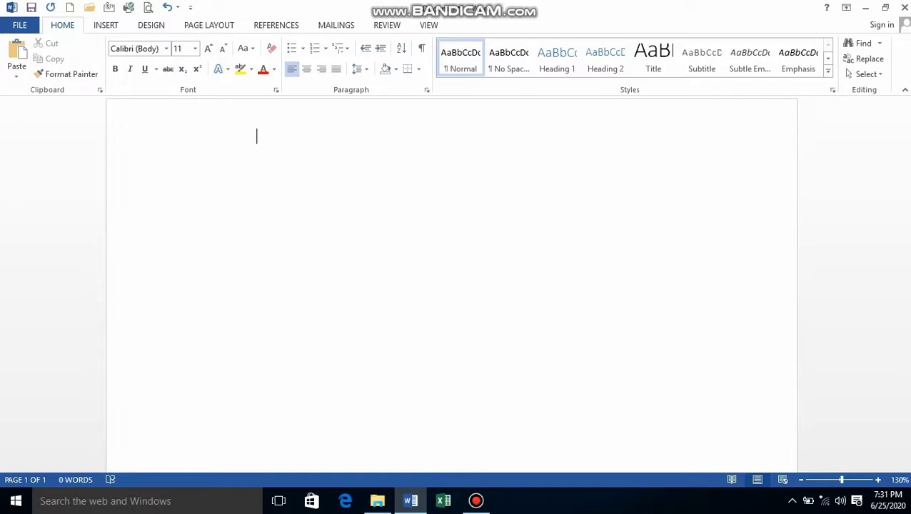
pyautogui.write('I')
pyautogui.write(' L')
pyautogui.write('ove')
pyautogui.write(' my')
pyautogui.write(' Pa')
pyautogui.write('ren')
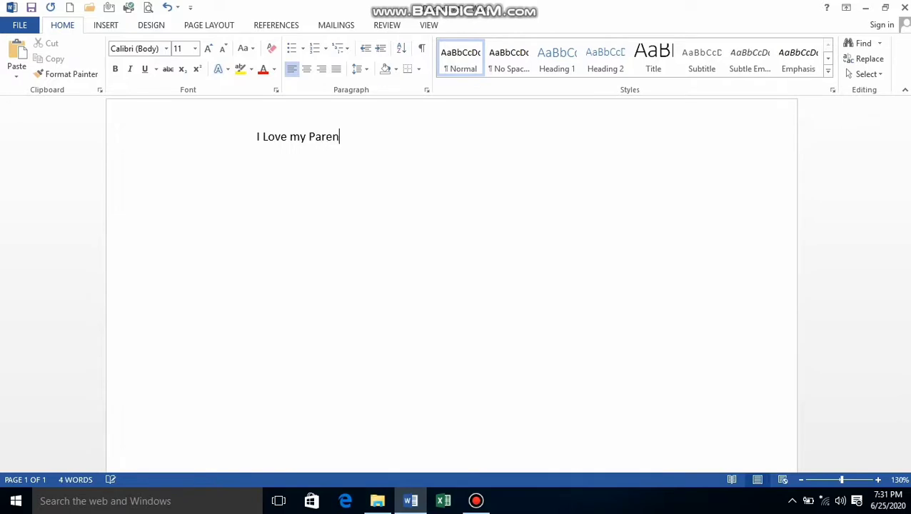
pyautogui.write('ts')
pyautogui.hotkey('ctrl', 'a')
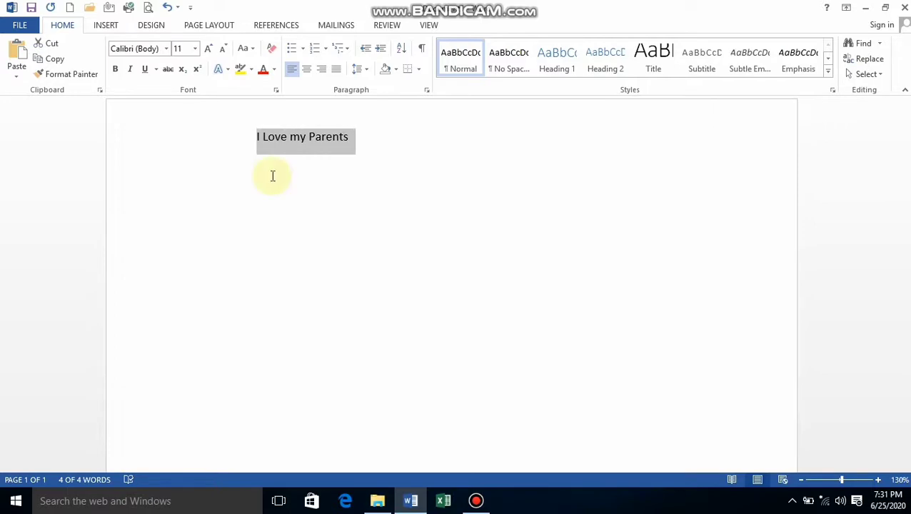
pyautogui.hotkey('ctrl', 'v')
pyautogui.write('I Love my Parents')
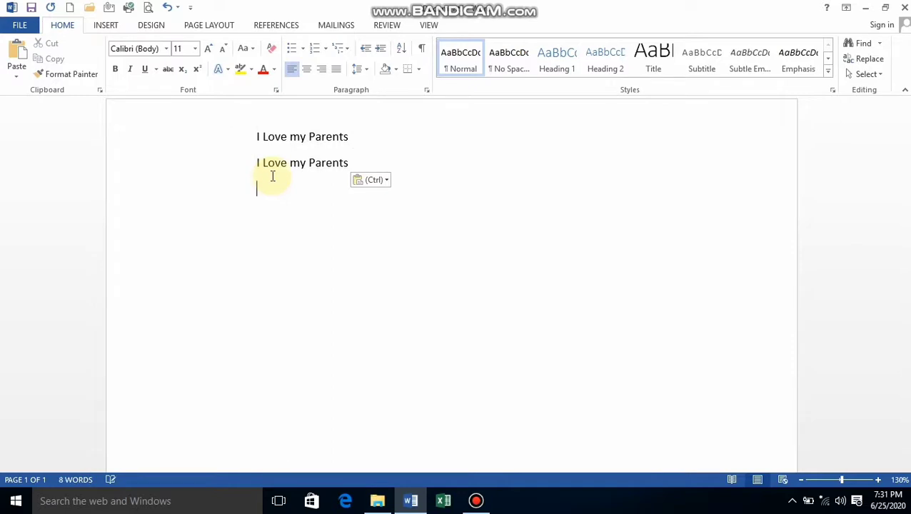
pyautogui.hotkey('ctrl', 'v')
pyautogui.hotkey('ctrl', 'v')
pyautogui.write('I Love my Parents')
pyautogui.write('I Love my Parents')
pyautogui.hotkey('ctrl', 'v')
pyautogui.hotkey('ctrl', 'v')
pyautogui.hotkey('ctrl', 'v')
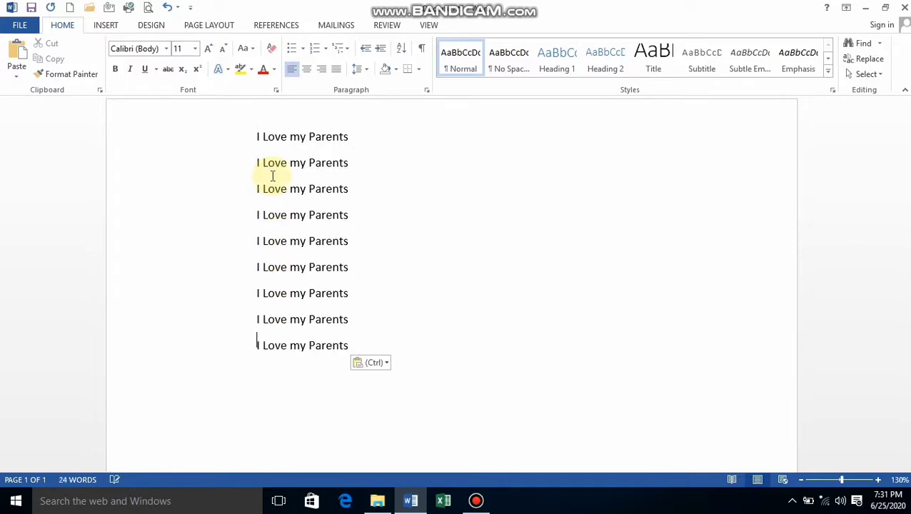
pyautogui.write('I Love my Parents')
pyautogui.hotkey('ctrl', 'v')
pyautogui.hotkey('ctrl', 'v')
pyautogui.hotkey('ctrl', 'v')
pyautogui.hotkey('ctrl', 'v')
pyautogui.hotkey('ctrl', 'v')
pyautogui.hotkey('ctrl', 'v')
pyautogui.hotkey('ctrl', 'v')
pyautogui.hotkey('ctrl', 'v')
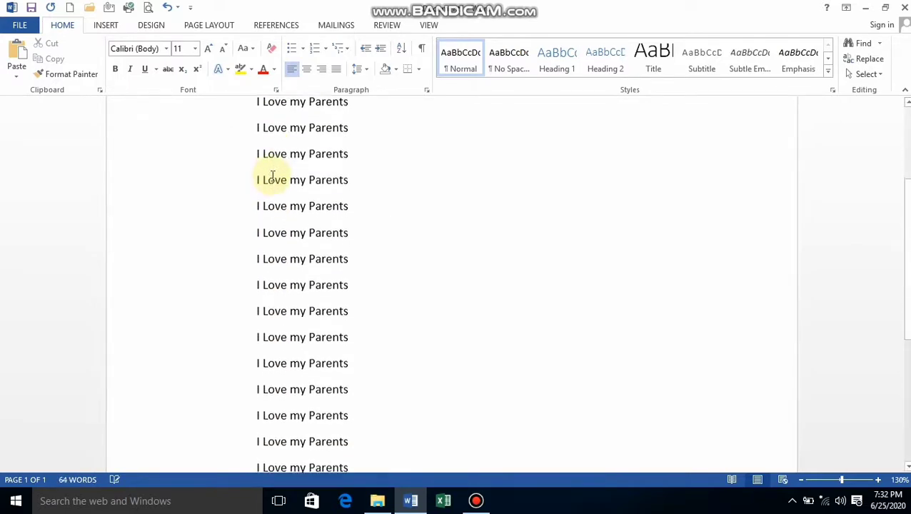
pyautogui.hotkey('ctrl', 'v')
pyautogui.hotkey('ctrl', 'v')
pyautogui.hotkey('ctrl', 'v')
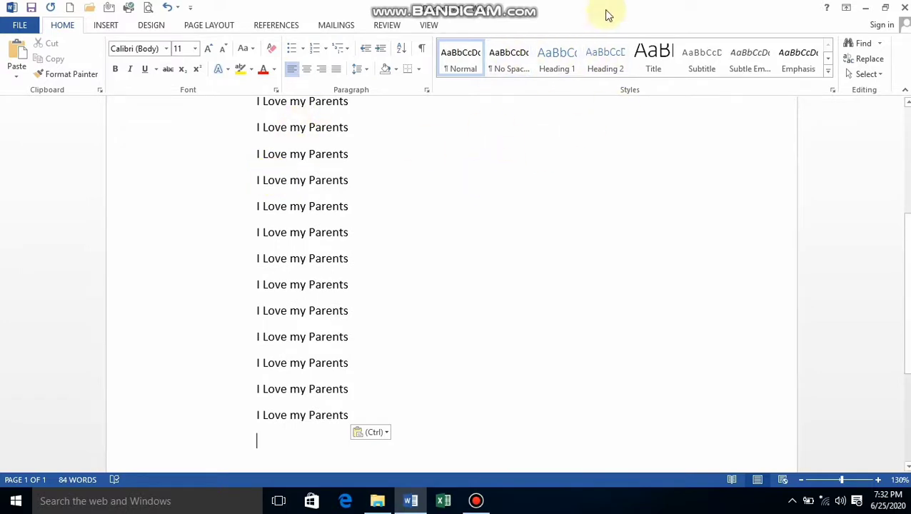
pyautogui.scroll(2, 353, 297)
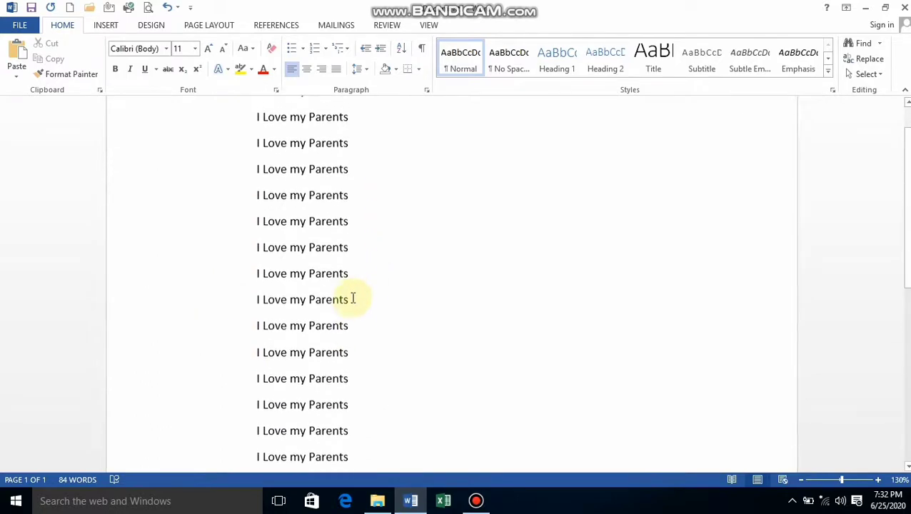
pyautogui.scroll(1, 353, 298)
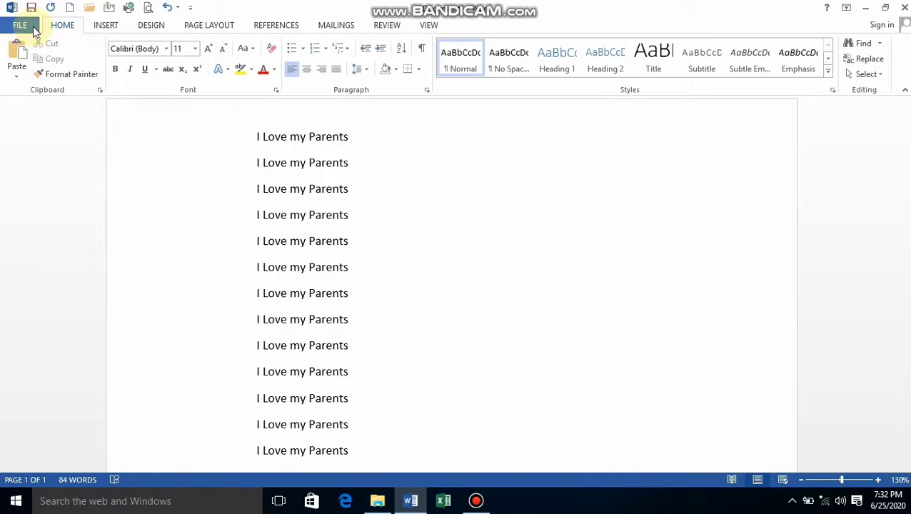
# Use Save As to store the file on the Desktop as 'Save document' in Word Document format
pyautogui.click(20, 25)
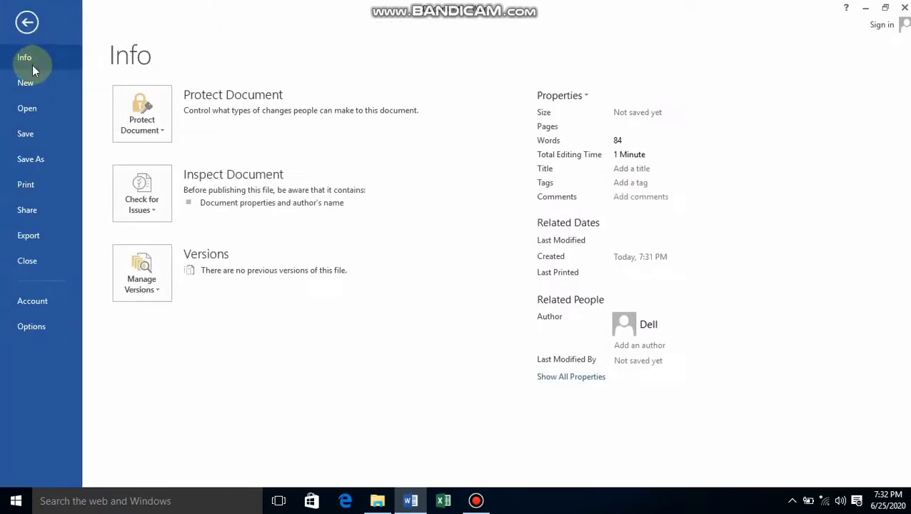
pyautogui.click(32, 141)
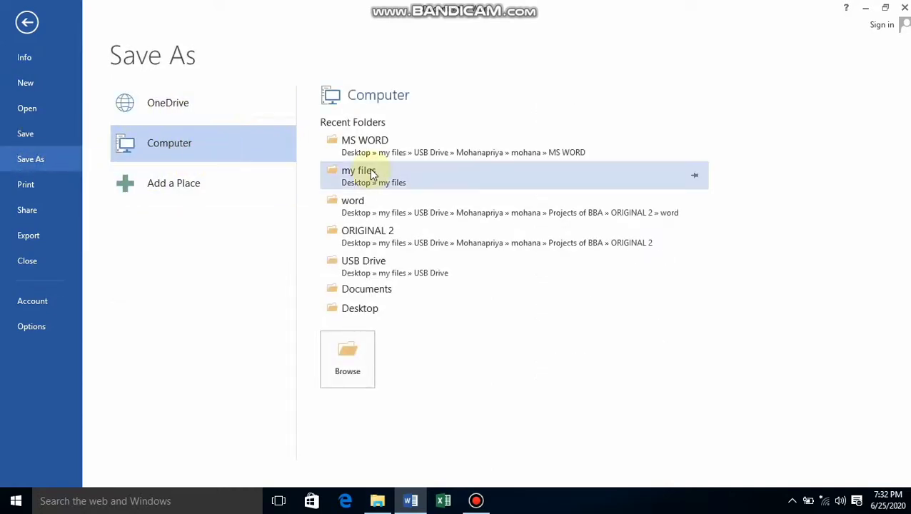
pyautogui.click(195, 153)
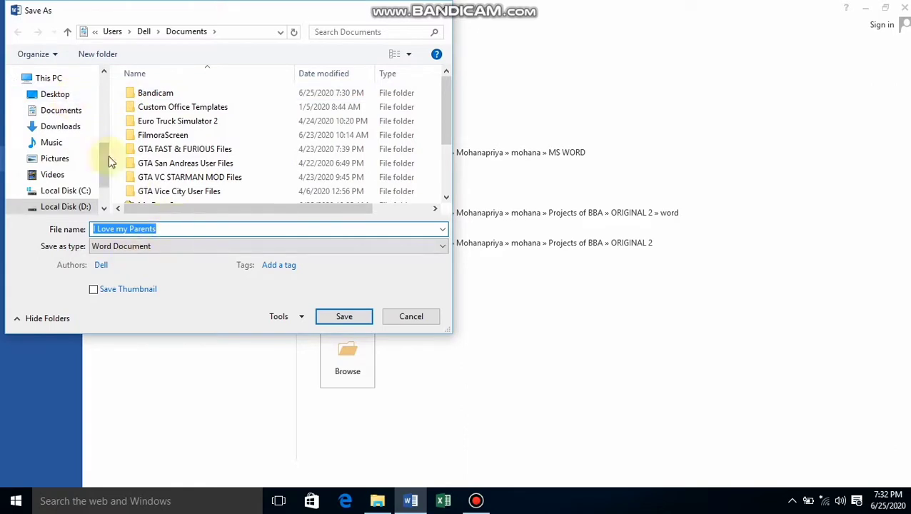
pyautogui.click(60, 95)
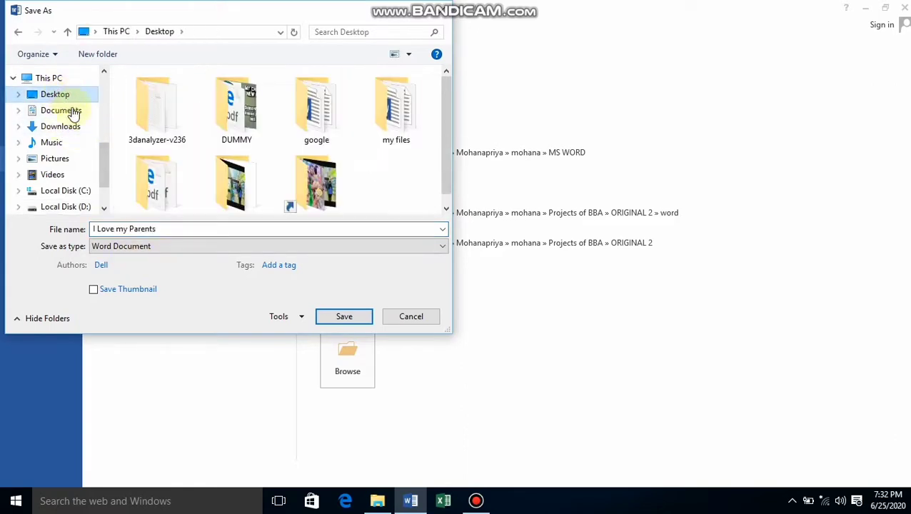
pyautogui.doubleClick(171, 229)
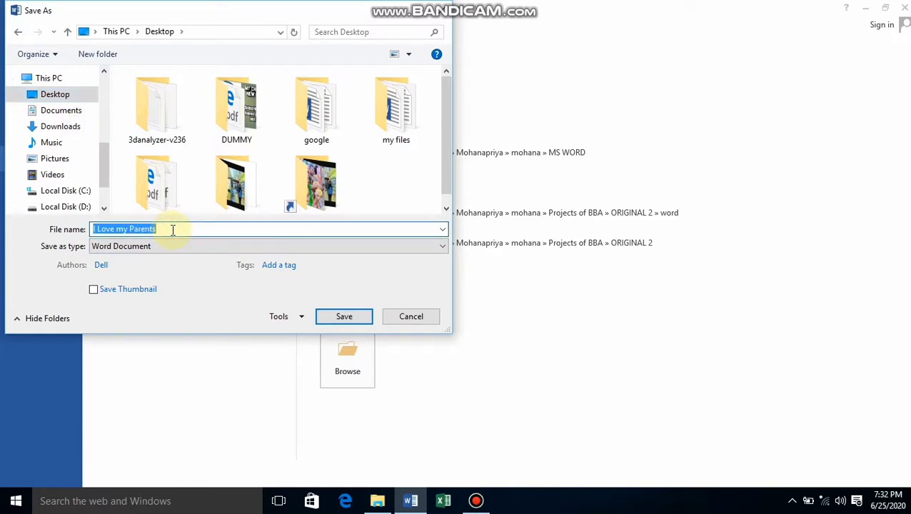
pyautogui.write('Sa')
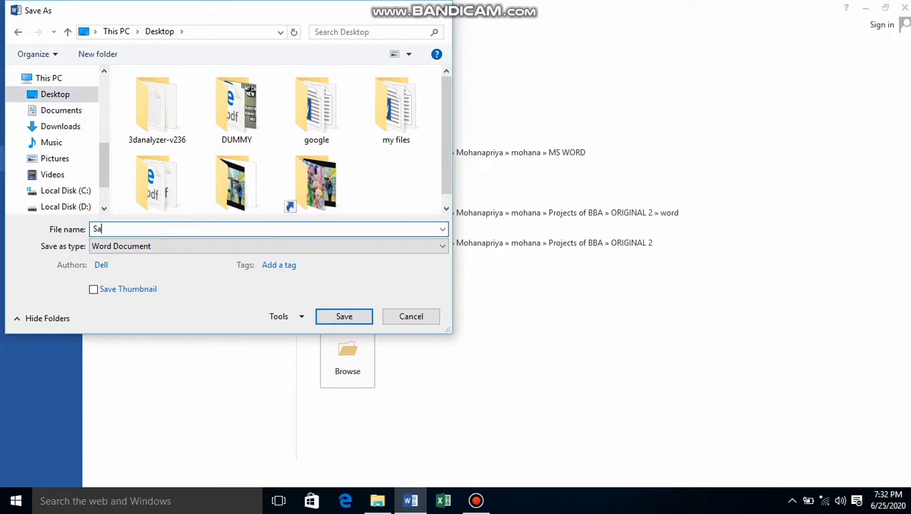
pyautogui.write('ve')
pyautogui.write(' d')
pyautogui.write('ocum')
pyautogui.write('e')
pyautogui.write('nt')
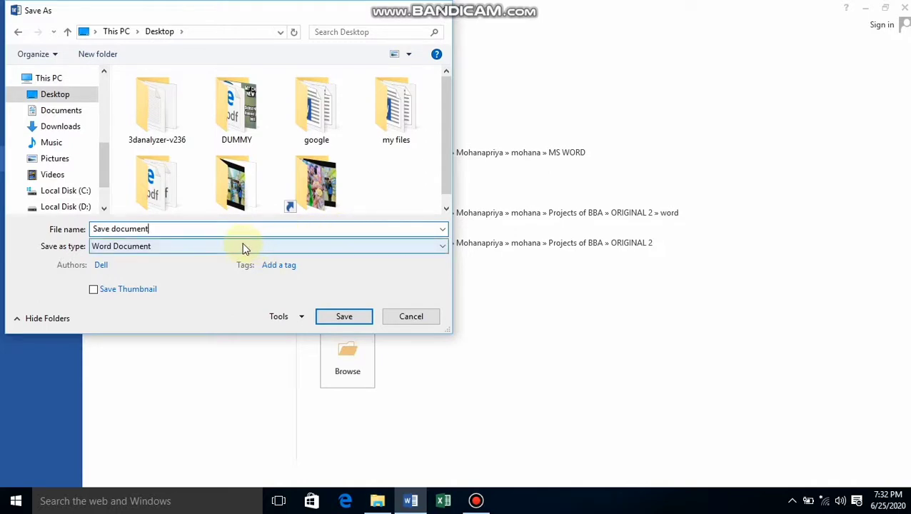
pyautogui.click(442, 245)
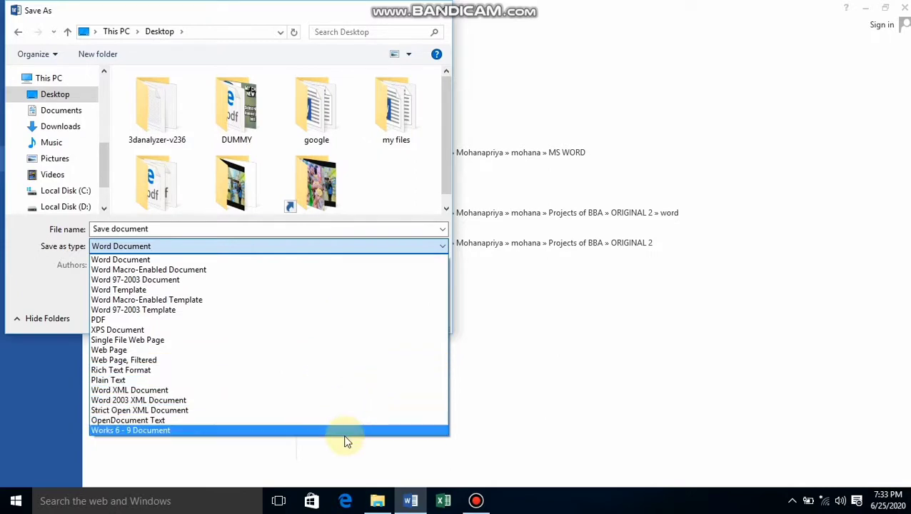
pyautogui.click(368, 257)
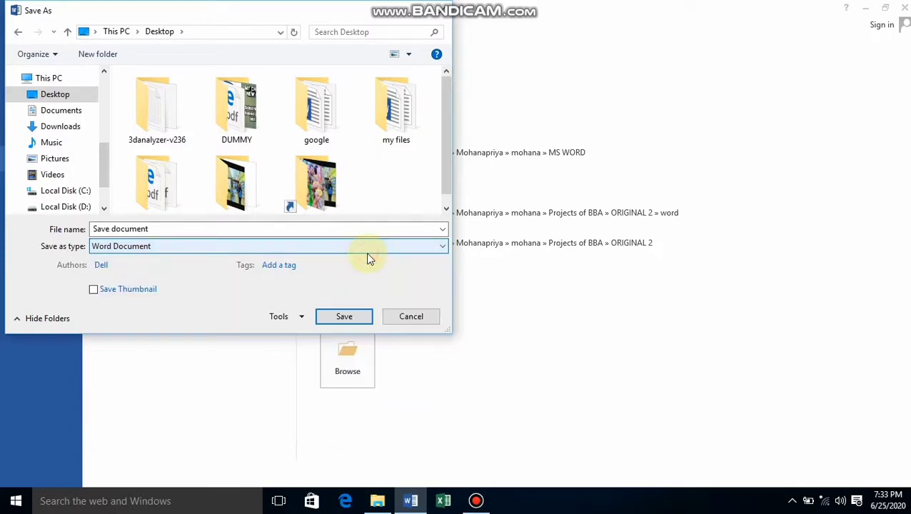
pyautogui.click(351, 315)
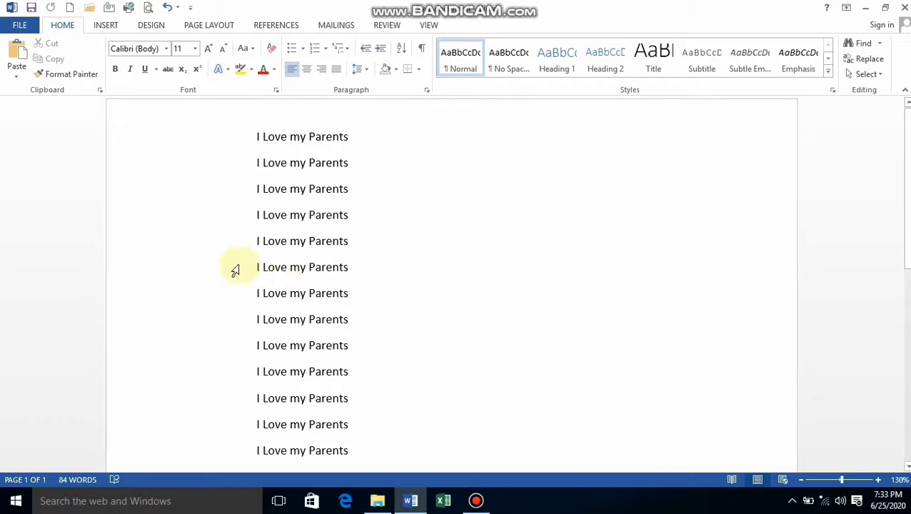
# Close Word, relaunch Word 2013, and reopen 'Save document' from the recent documents list
pyautogui.click(904, 9)
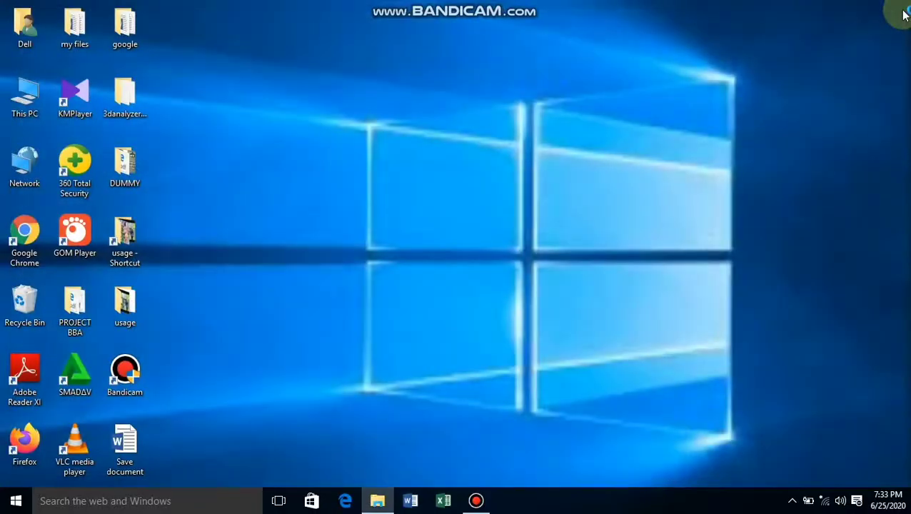
pyautogui.click(20, 503)
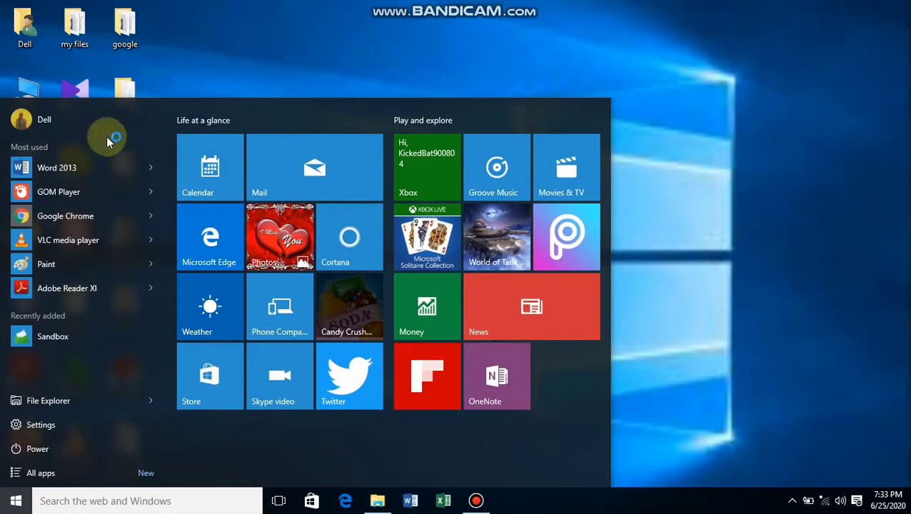
pyautogui.click(83, 164)
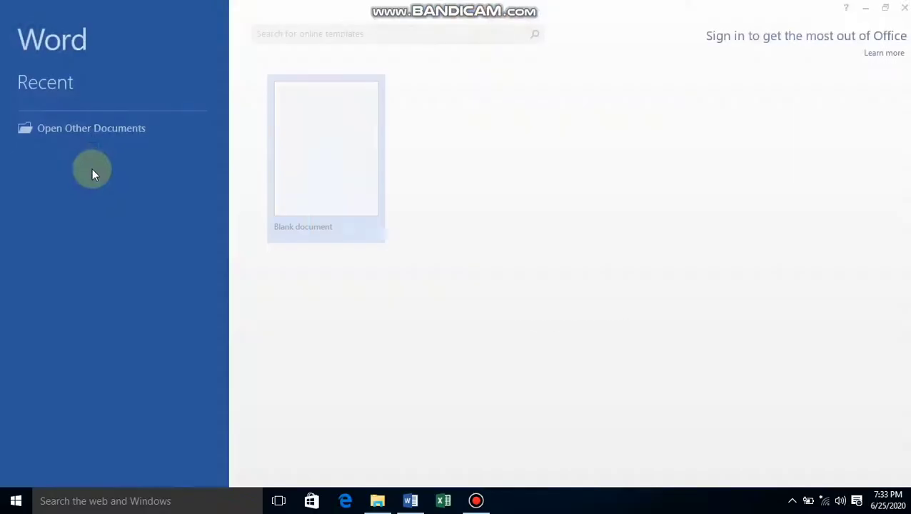
pyautogui.click(304, 168)
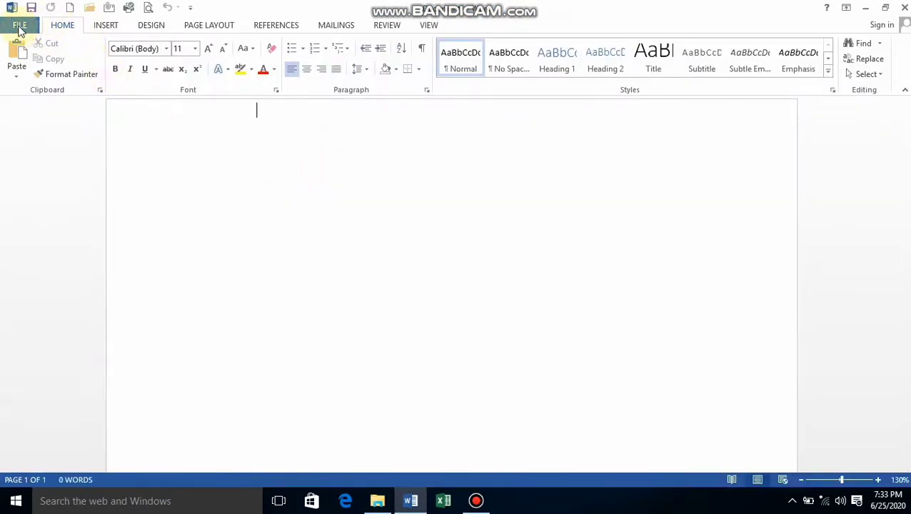
pyautogui.click(20, 26)
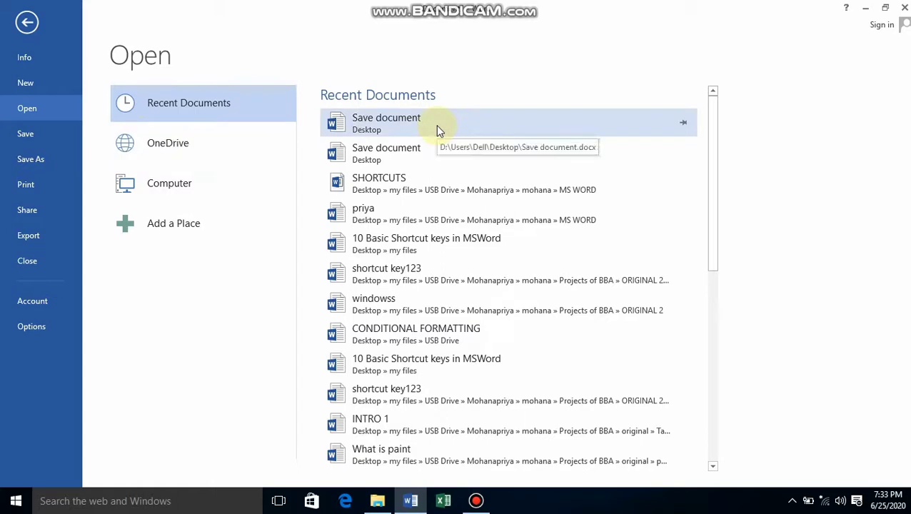
pyautogui.click(437, 130)
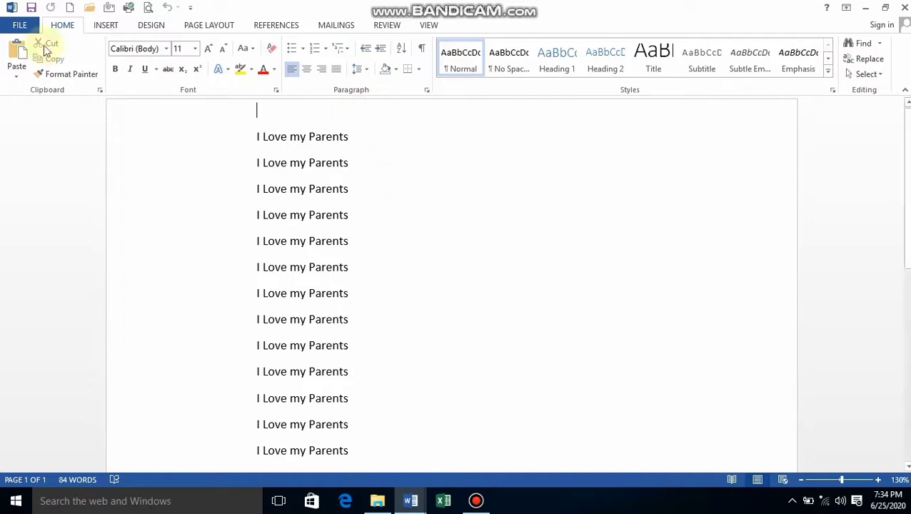
# Save a copy to the Desktop, replacing the old file name with 'Joker'
pyautogui.click(31, 26)
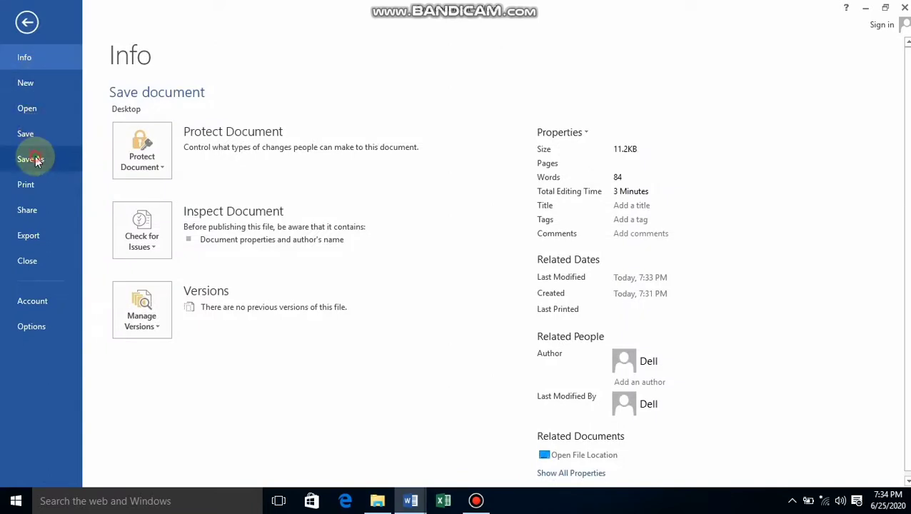
pyautogui.click(36, 160)
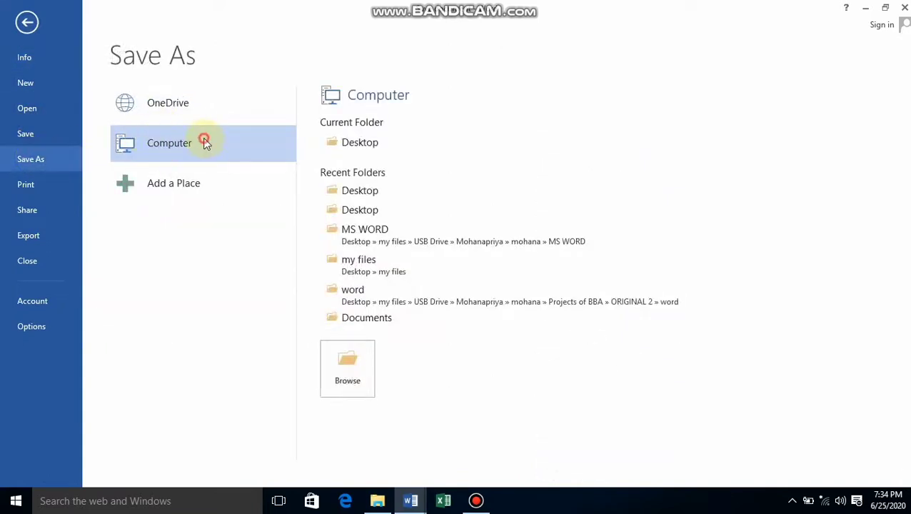
pyautogui.click(357, 142)
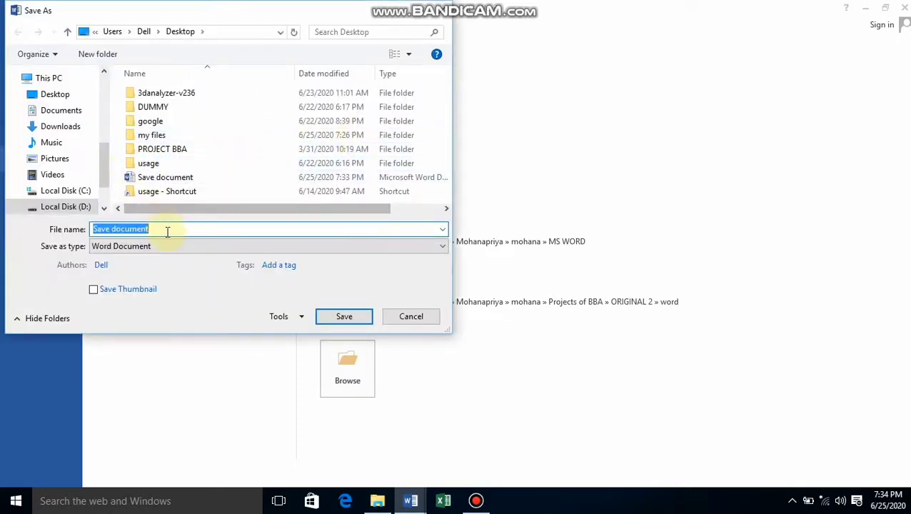
pyautogui.click(168, 230)
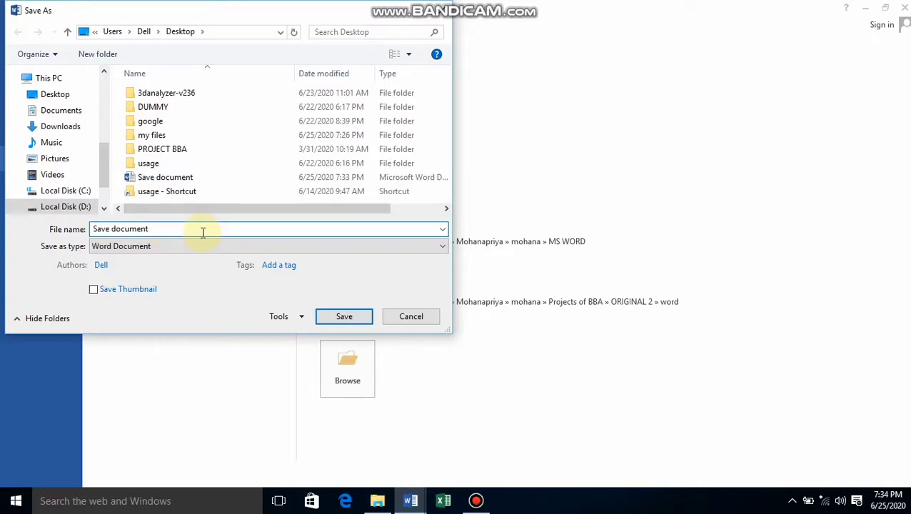
pyautogui.press('BackSpace')
pyautogui.press('BackSpace')
pyautogui.press('BackSpace')
pyautogui.press('BackSpace')
pyautogui.press('BackSpace')
pyautogui.press('BackSpace')
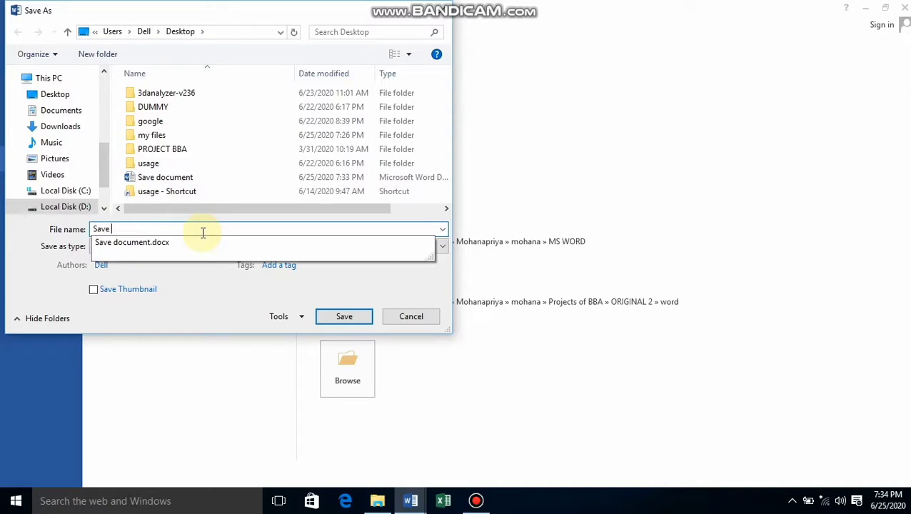
pyautogui.press('BackSpace')
pyautogui.press('BackSpace')
pyautogui.press('BackSpace')
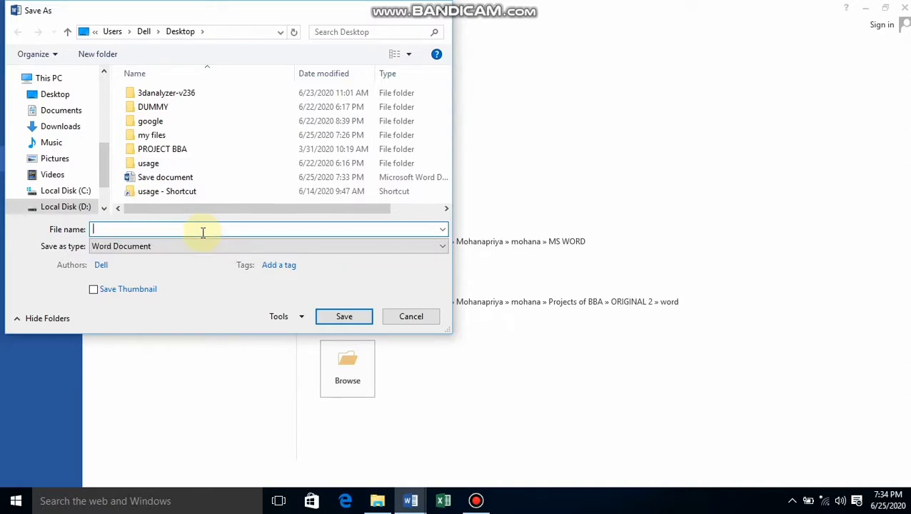
pyautogui.write('J')
pyautogui.write('ok')
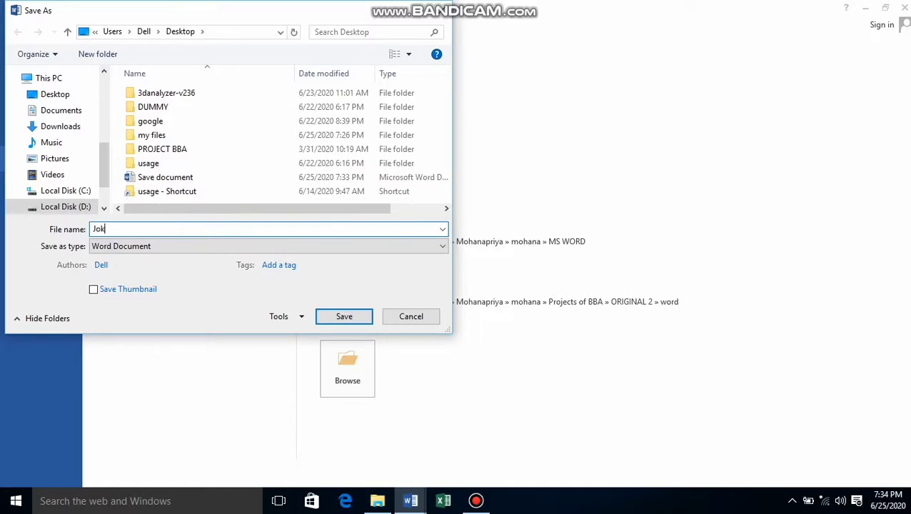
pyautogui.write('er')
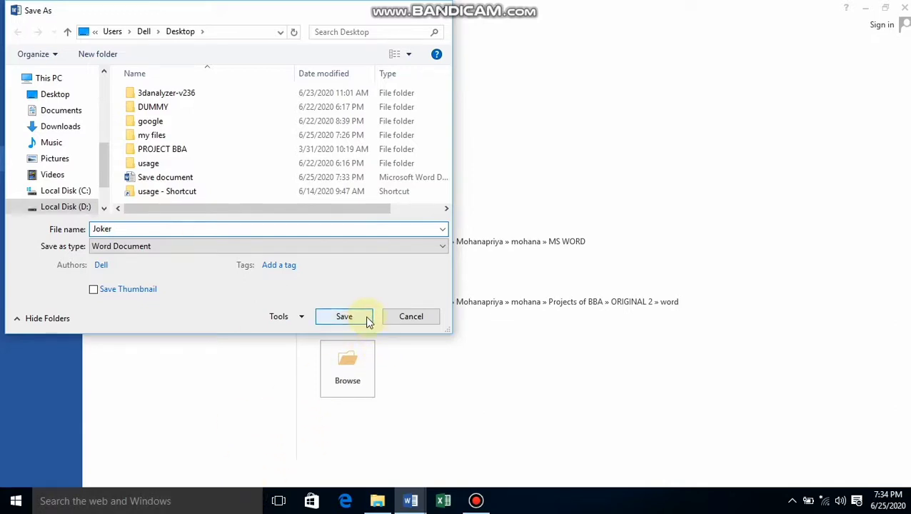
pyautogui.click(365, 315)
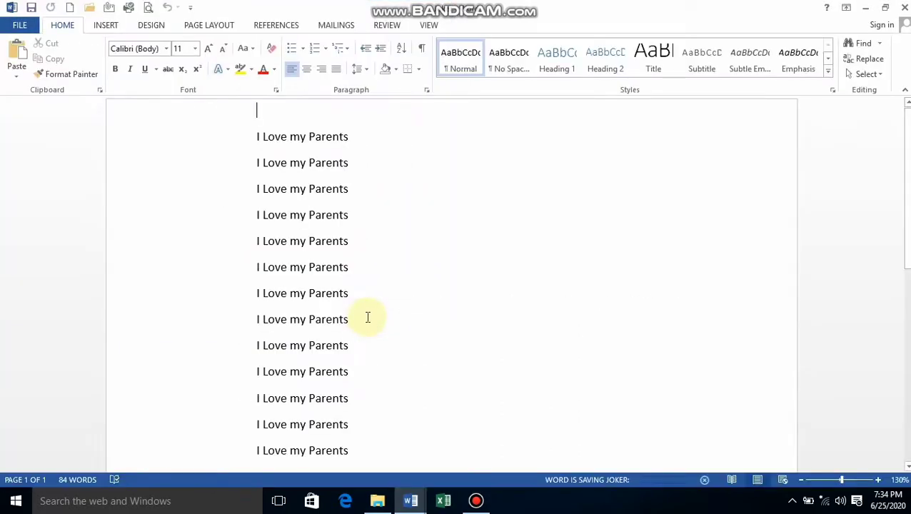